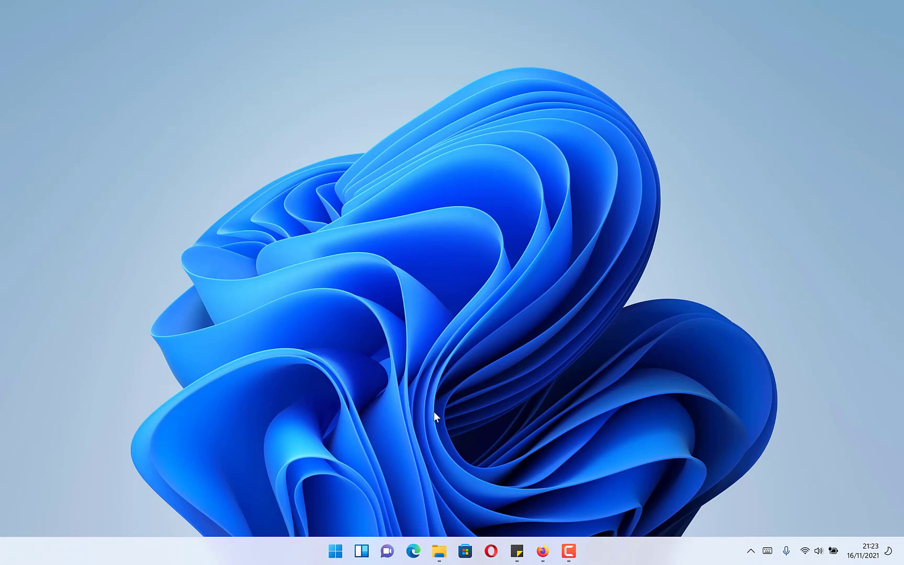
# Step: Open Device Manager from the Start button's right-click menu and maximize it
pyautogui.click(335, 553)
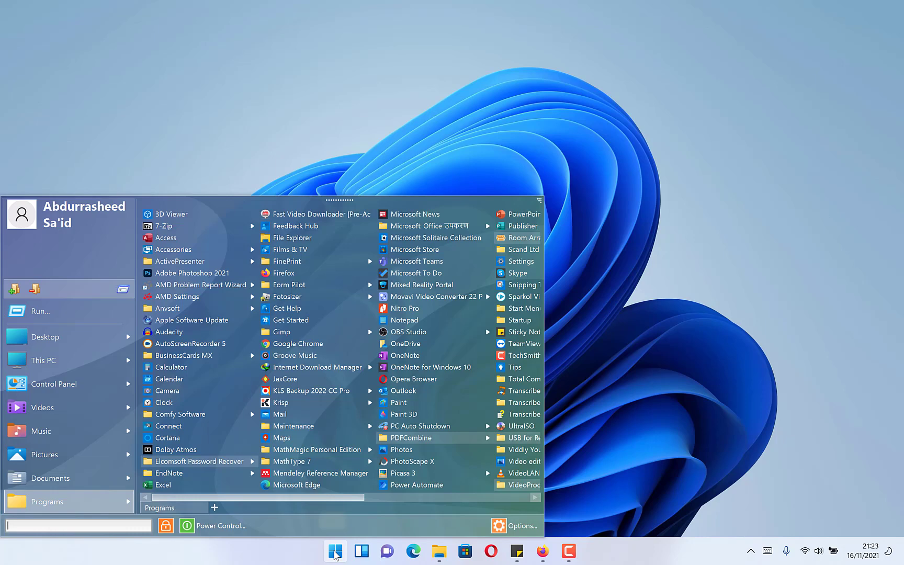
pyautogui.rightClick(336, 556)
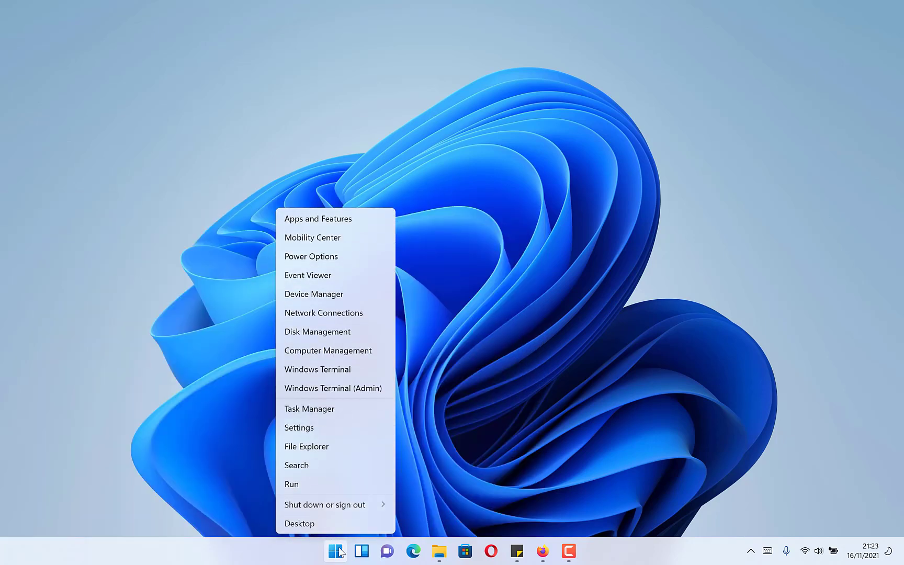
pyautogui.click(326, 298)
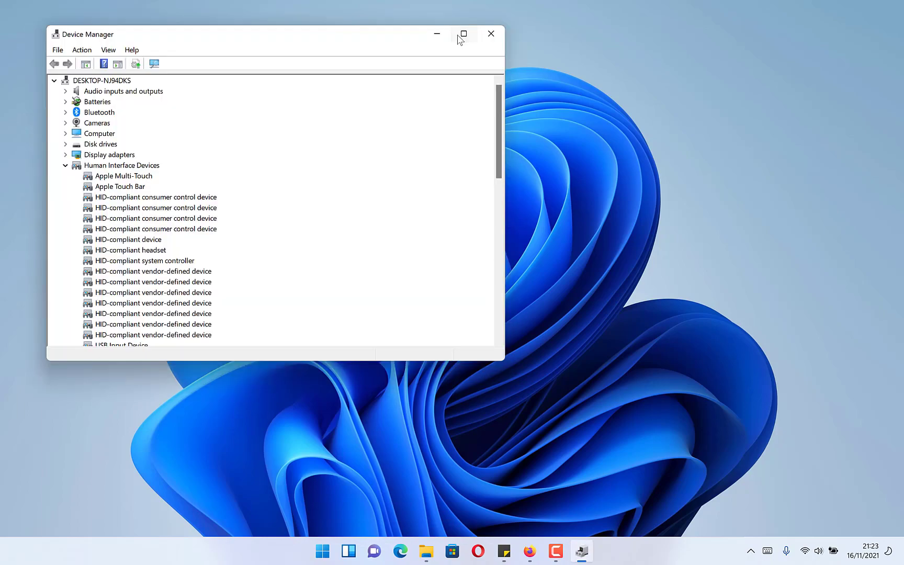
pyautogui.click(463, 34)
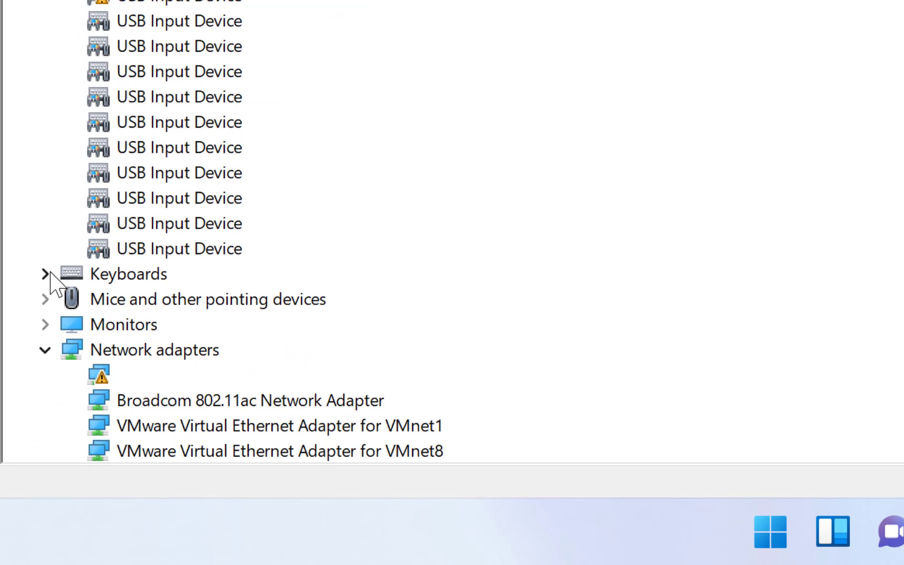
# Step: Expand Keyboards and choose Update driver for the first HID Keyboard Device
pyautogui.click(45, 274)
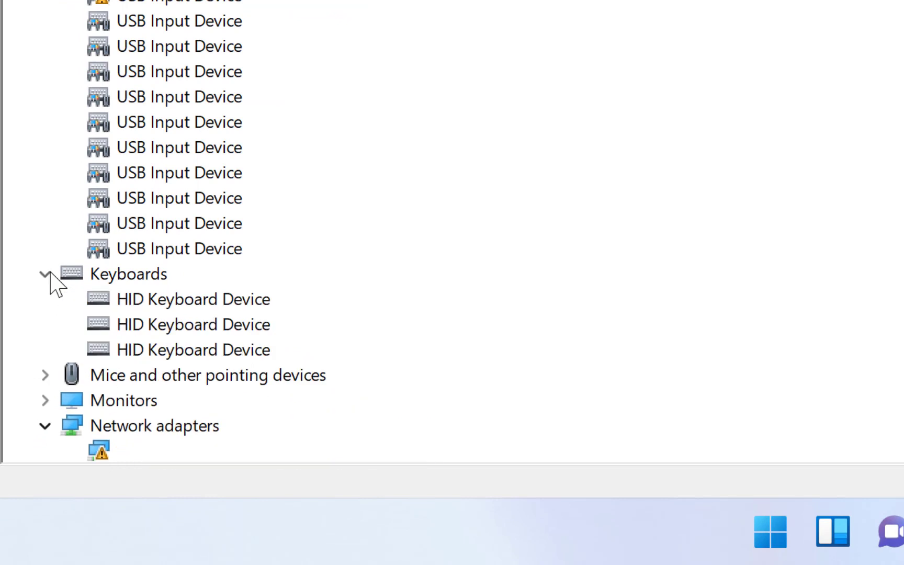
pyautogui.click(151, 307)
pyautogui.rightClick(159, 304)
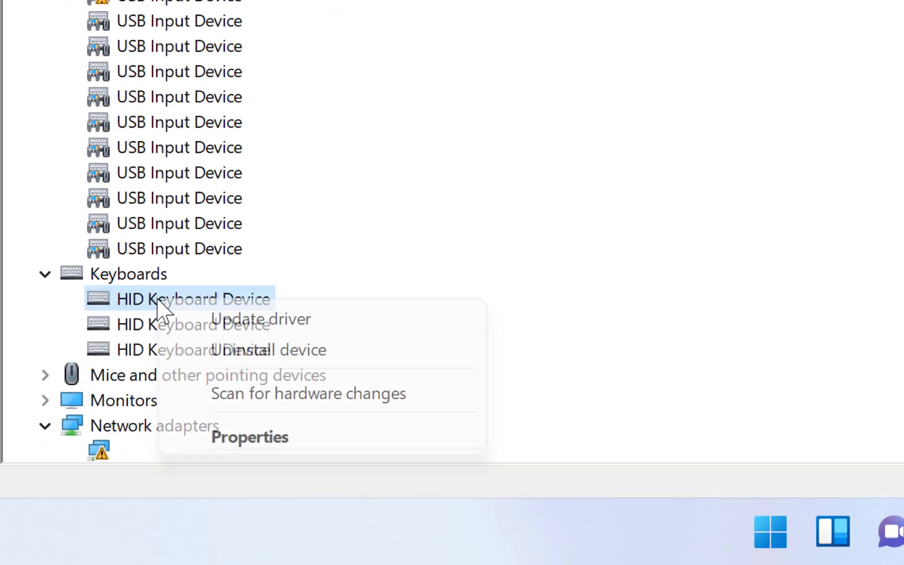
pyautogui.click(241, 322)
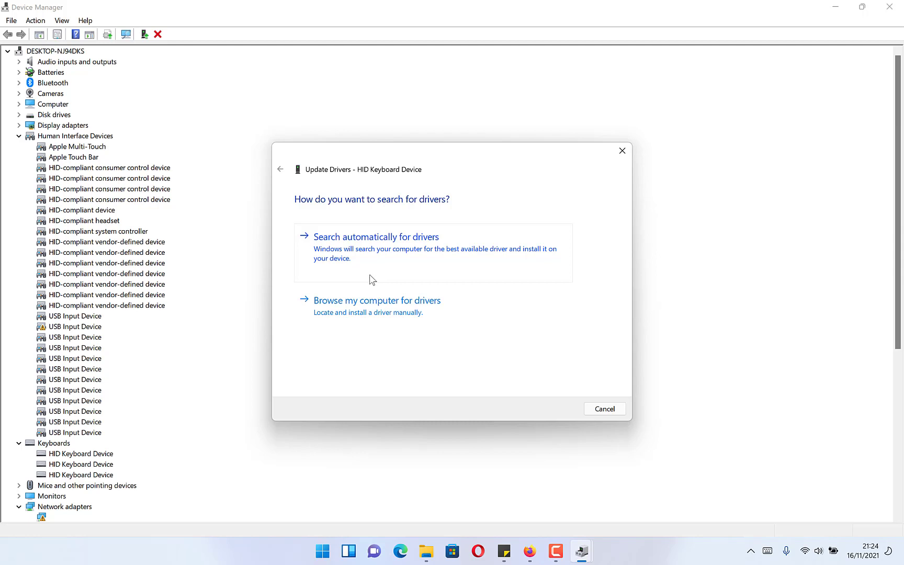
# Step: Search automatically for a keyboard driver, dismiss the 'best drivers installed' result, and close Device Manager
pyautogui.click(357, 261)
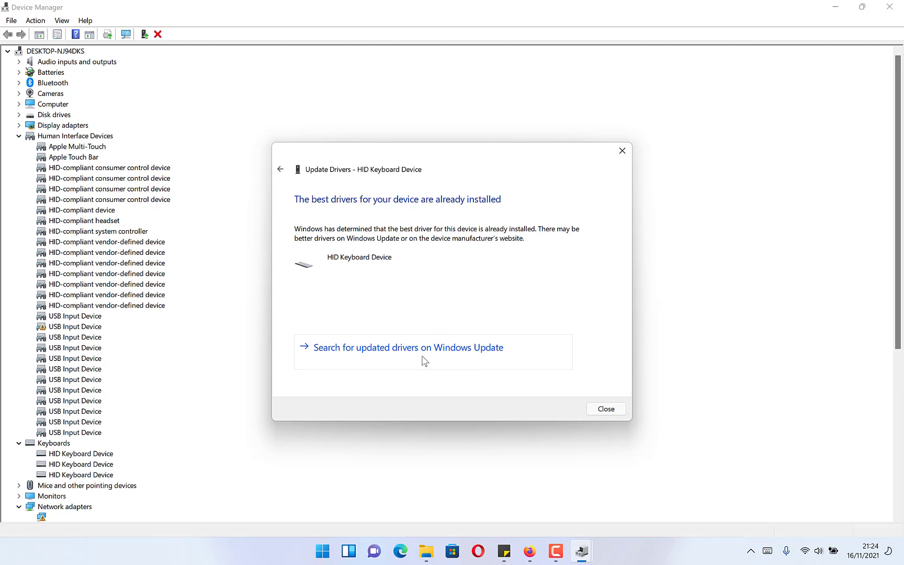
pyautogui.click(623, 151)
pyautogui.click(889, 7)
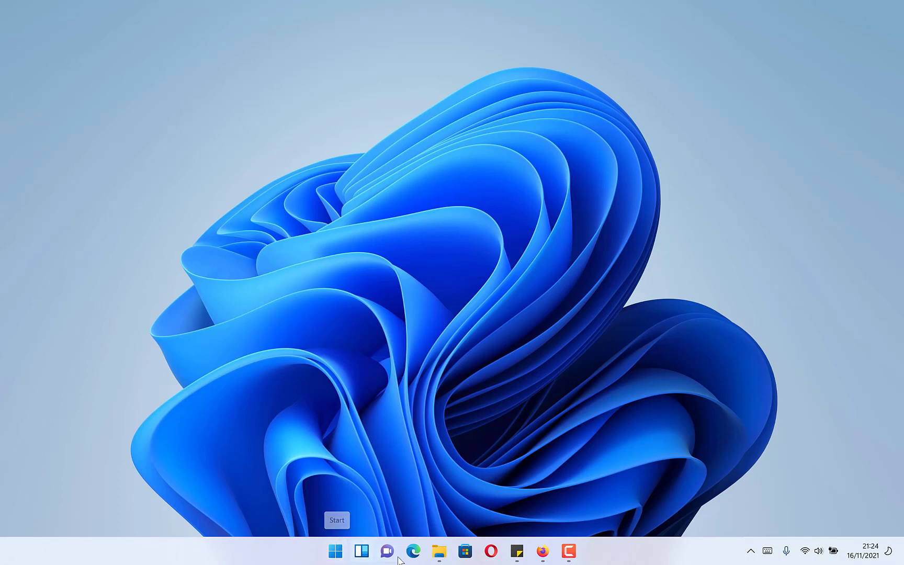
# Step: Dismiss the touch keyboard and launch Settings by searching 'sett' in Start
pyautogui.click(767, 550)
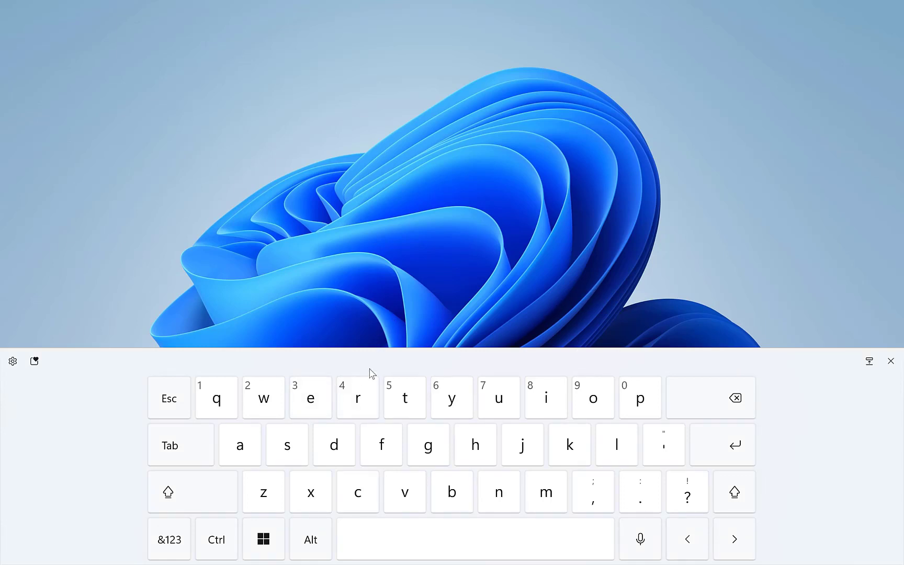
pyautogui.click(891, 362)
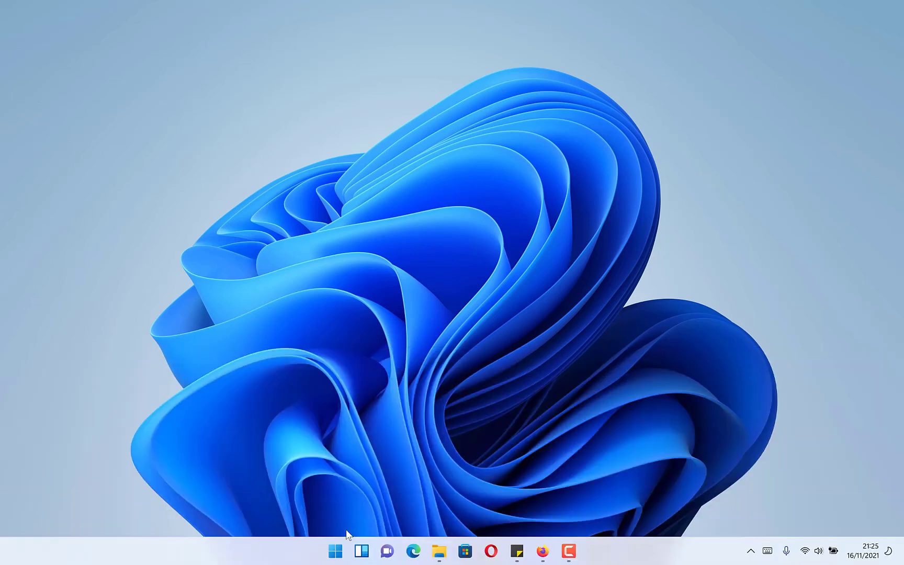
pyautogui.click(336, 551)
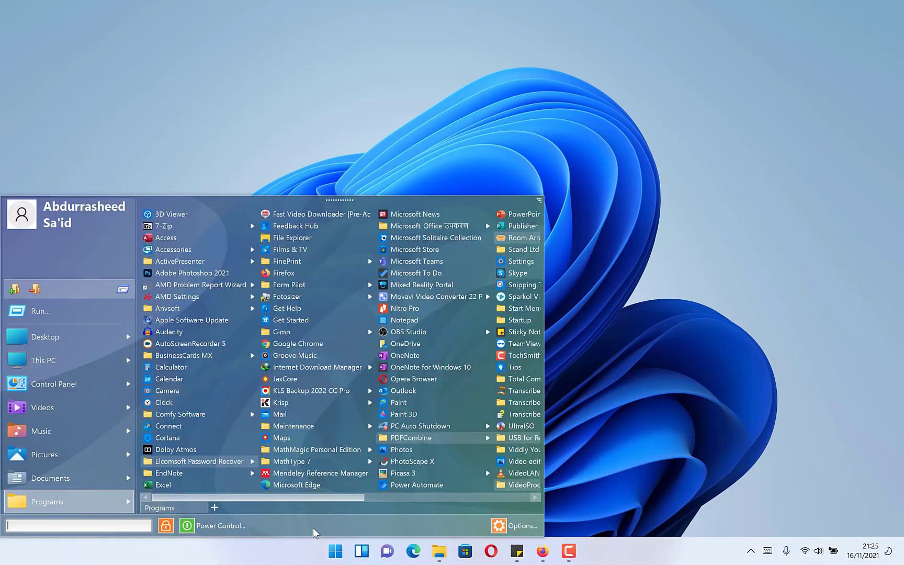
pyautogui.write('sett')
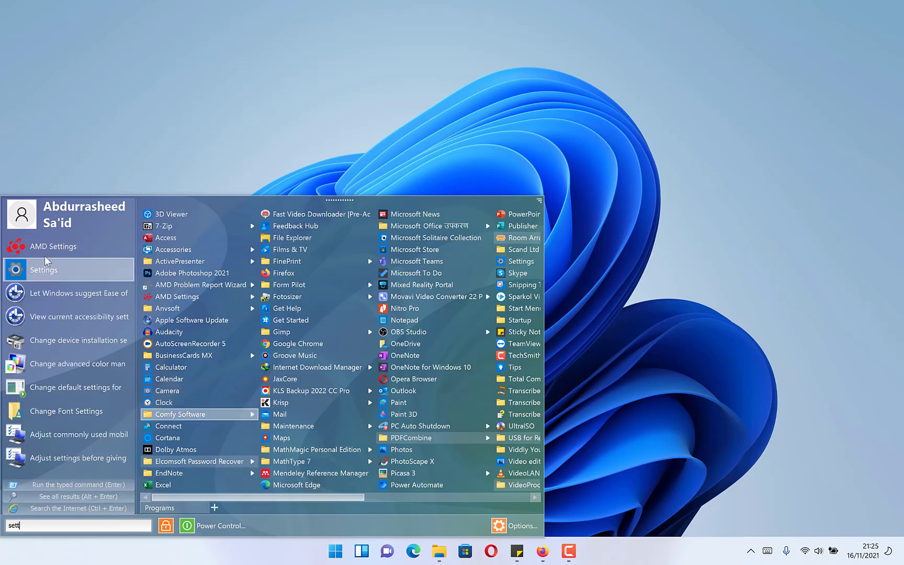
pyautogui.click(46, 268)
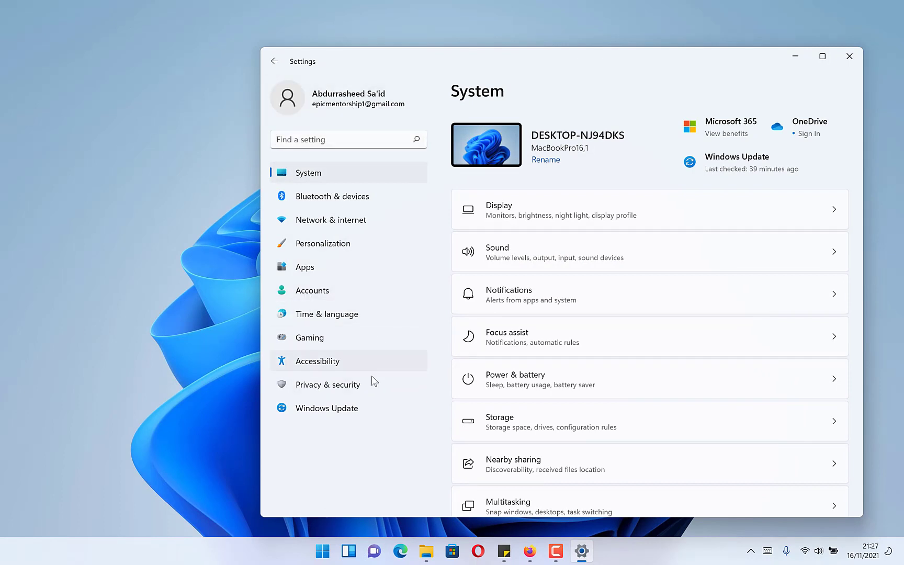
# Step: Turn on the On-screen keyboard under Accessibility > Keyboard
pyautogui.click(369, 362)
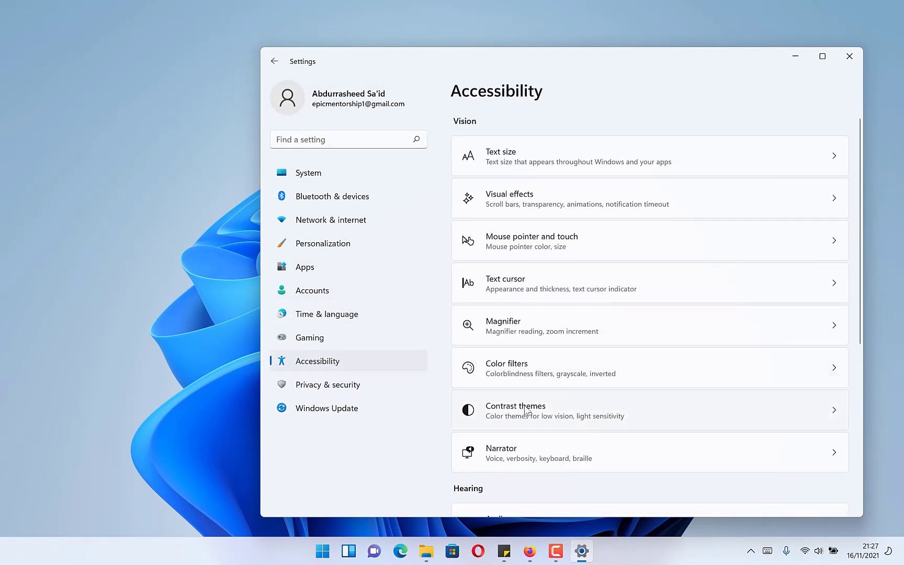
pyautogui.scroll(-3, 523, 403)
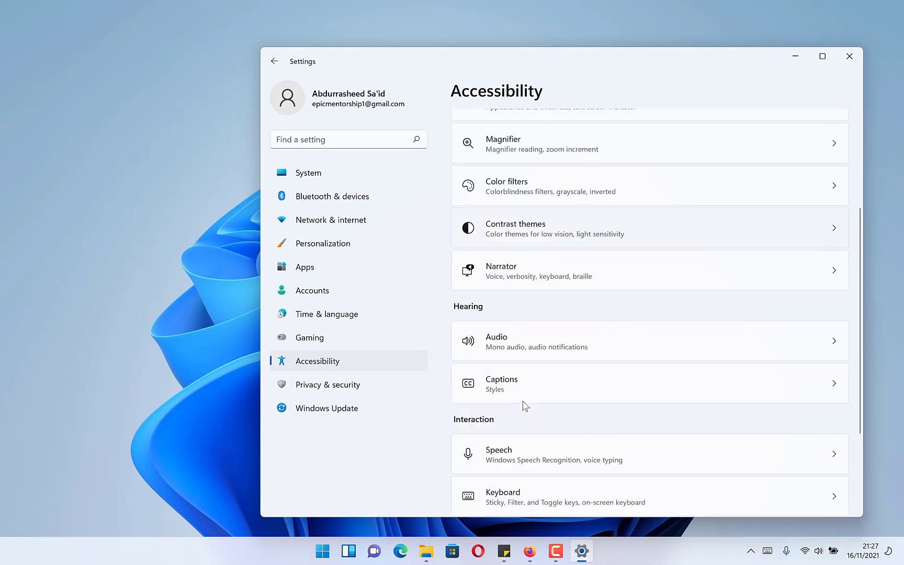
pyautogui.scroll(-2, 523, 405)
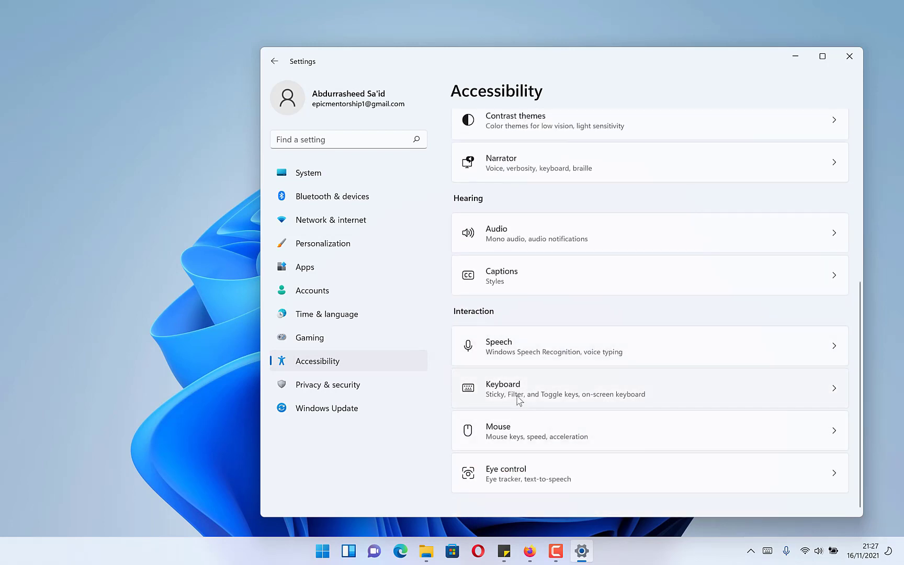
pyautogui.click(524, 397)
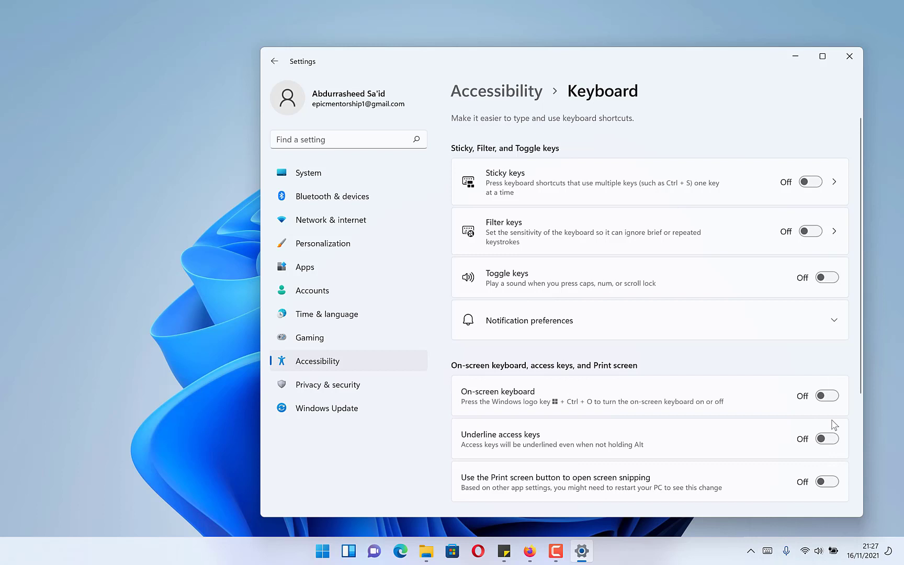
pyautogui.click(826, 397)
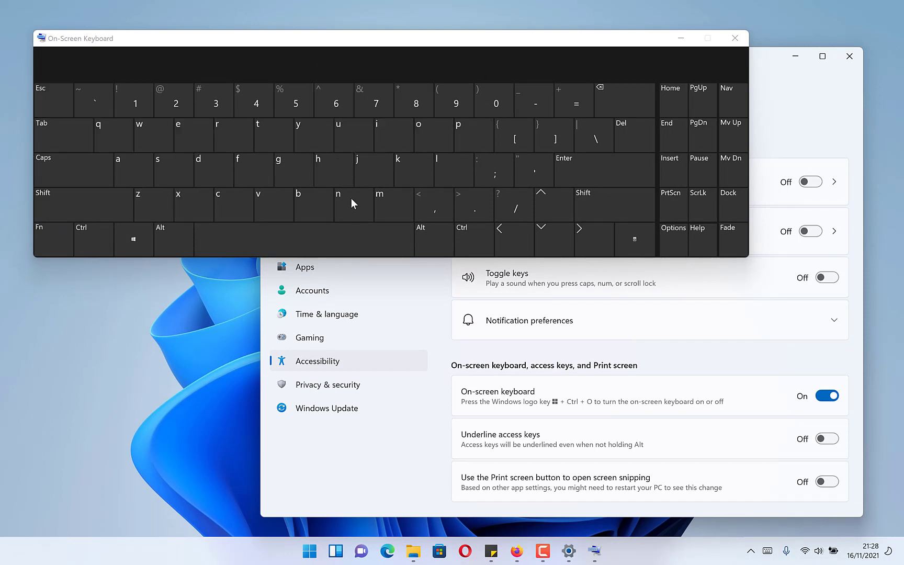
# Step: Minimize Settings and search 'run' in Start using the On-Screen Keyboard
pyautogui.click(796, 56)
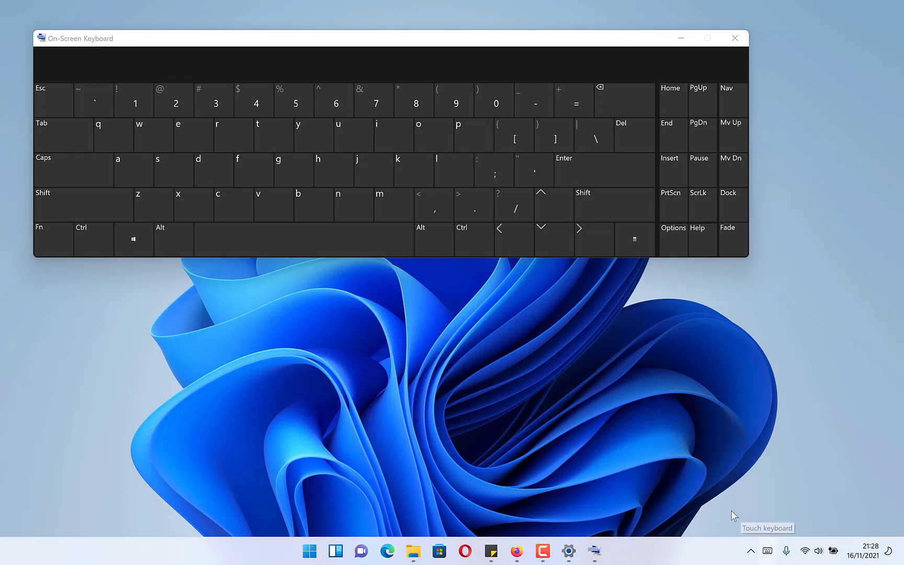
pyautogui.click(133, 239)
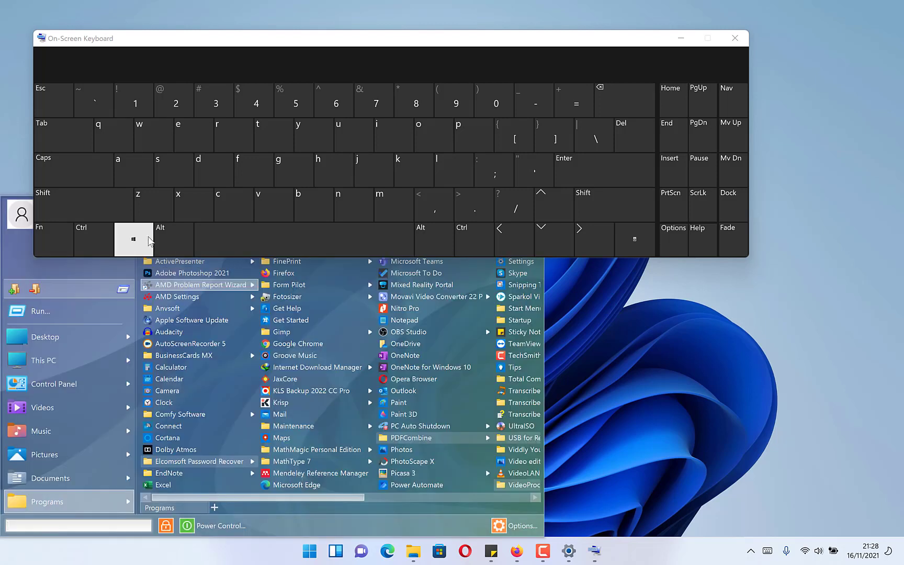
pyautogui.click(230, 138)
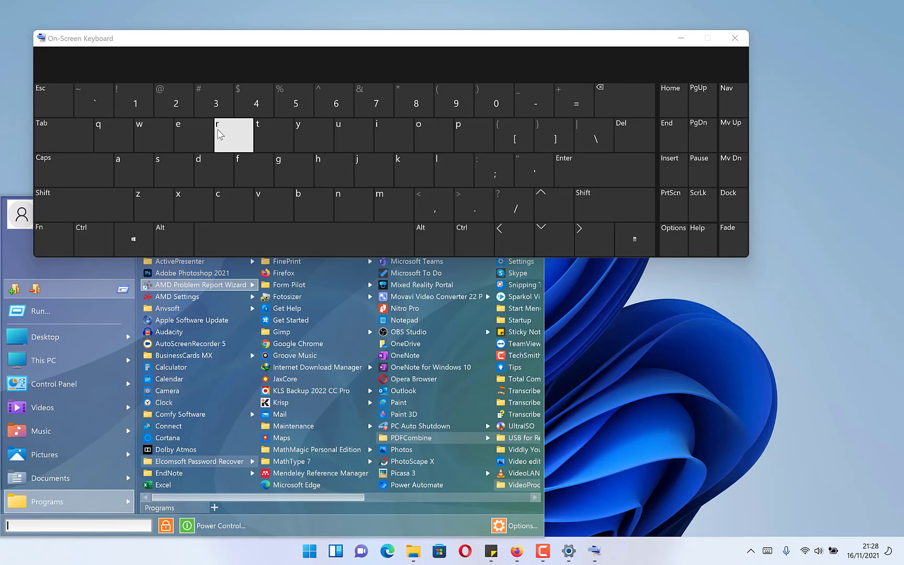
pyautogui.write('ru')
pyautogui.click(352, 140)
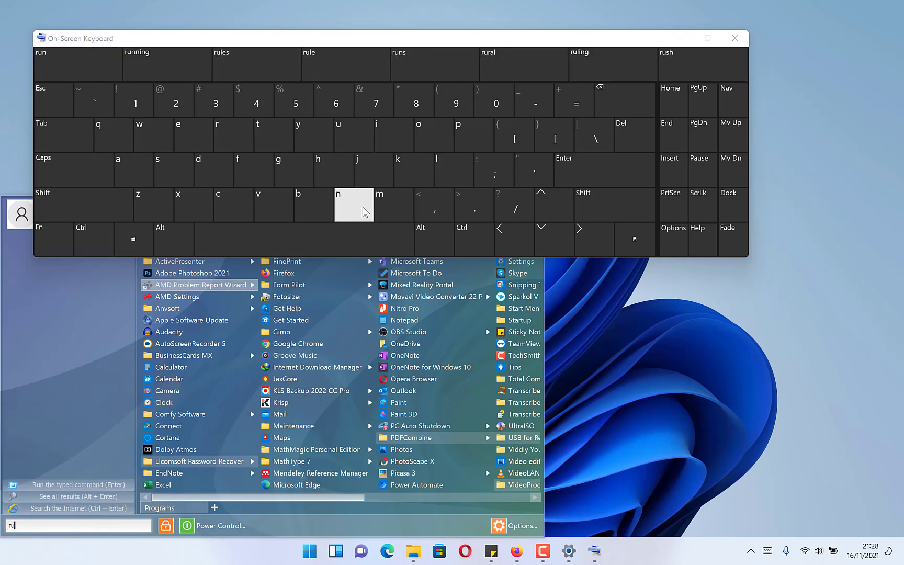
pyautogui.click(364, 212)
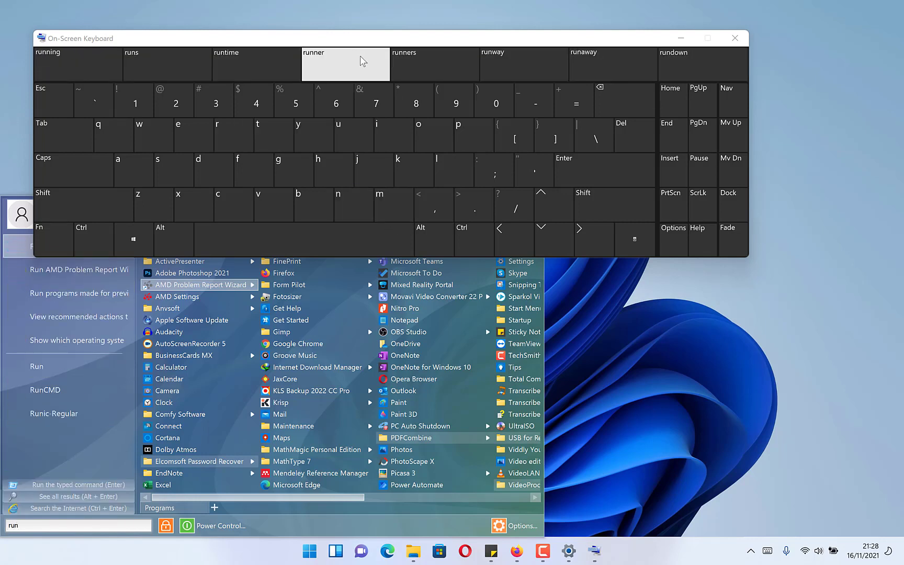
pyautogui.moveTo(343, 41); pyautogui.dragTo(456, 29)
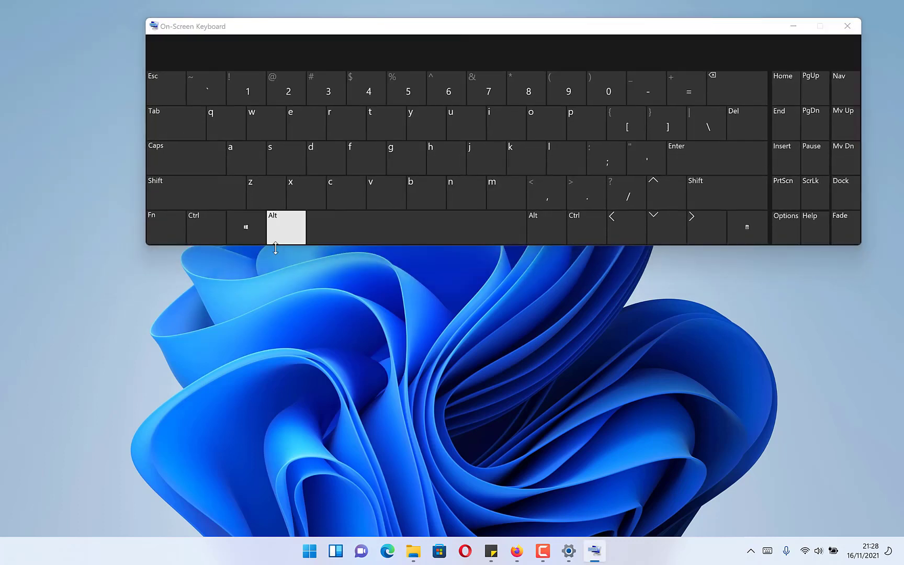
# Step: Reopen Start with the on-screen Windows key, search 'run' again, and open Run
pyautogui.click(244, 241)
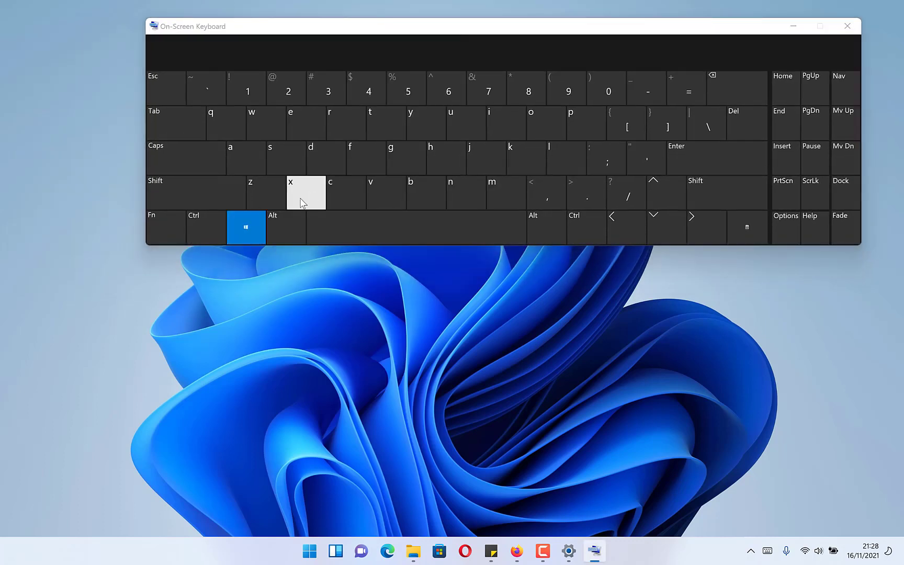
pyautogui.click(245, 232)
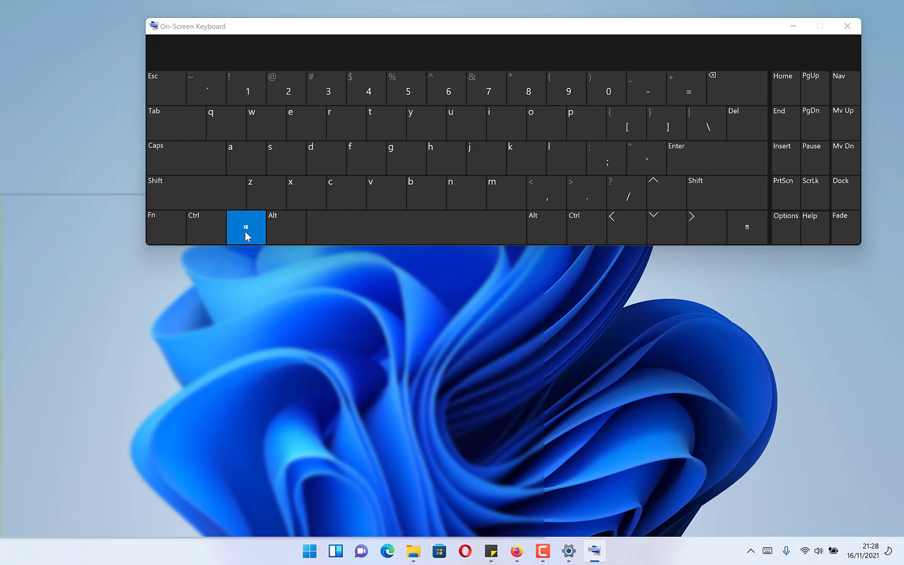
pyautogui.click(349, 140)
pyautogui.write('r')
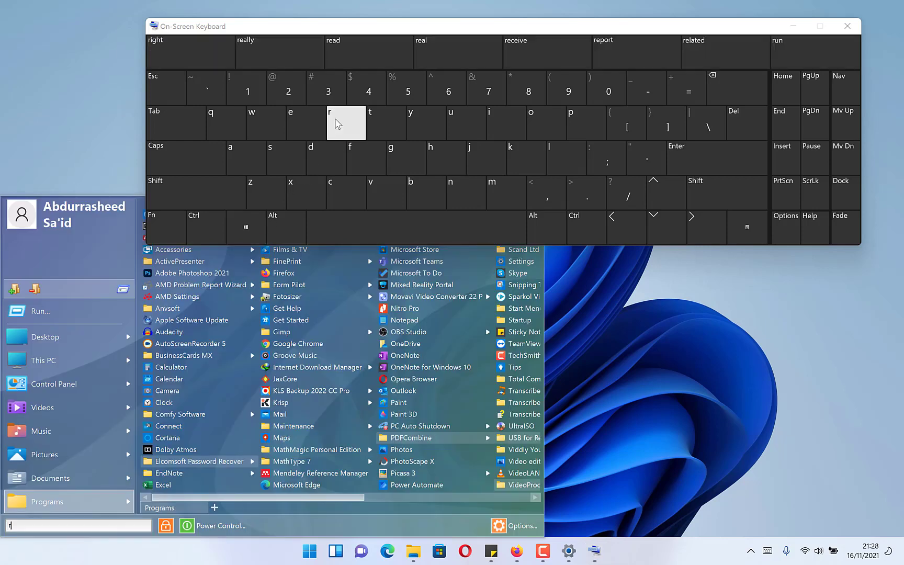
pyautogui.click(461, 120)
pyautogui.click(455, 193)
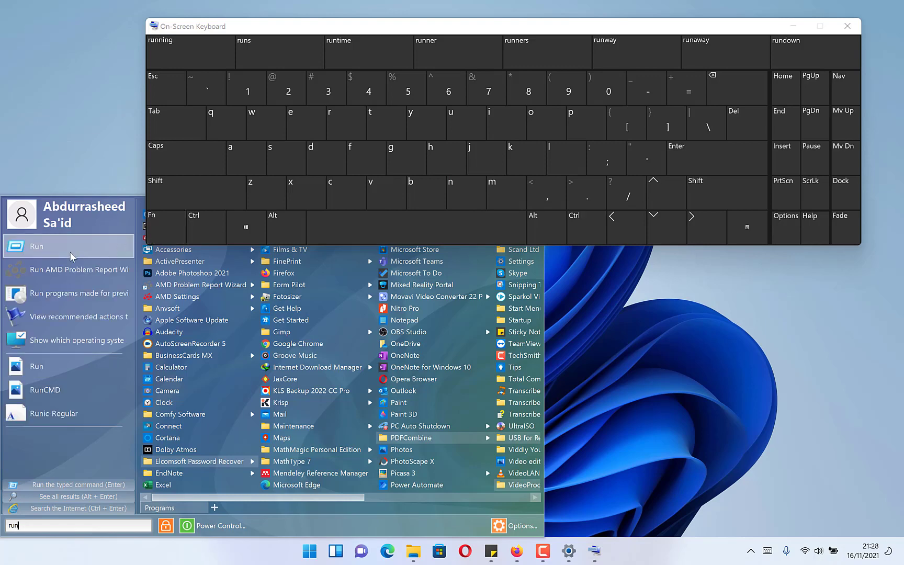
pyautogui.click(64, 242)
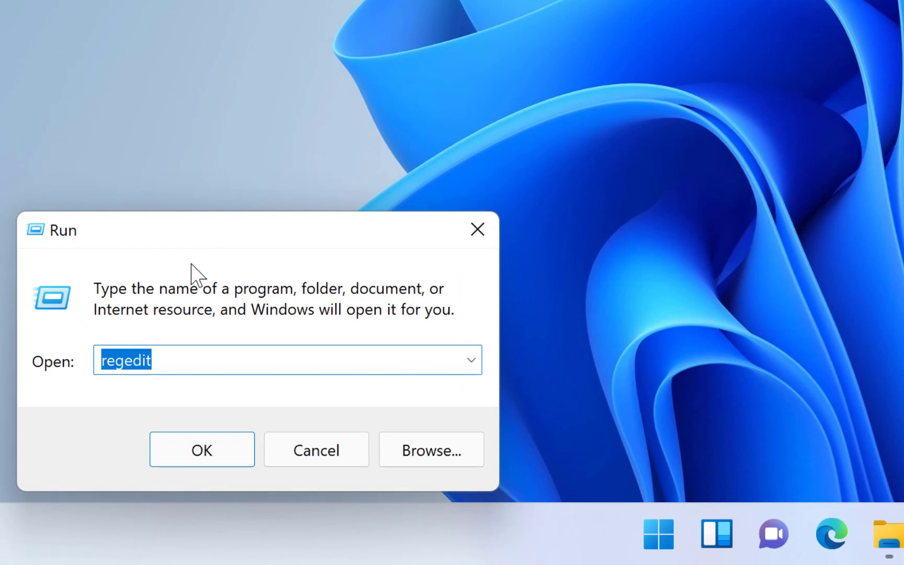
# Step: Launch regedit from the Run dialog and minimize the On-Screen Keyboard
pyautogui.click(195, 452)
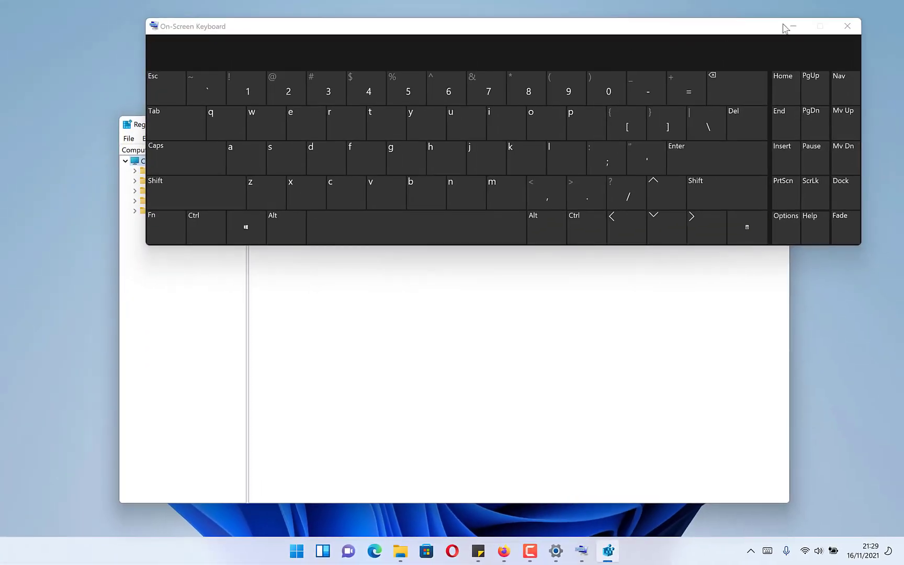
pyautogui.click(791, 27)
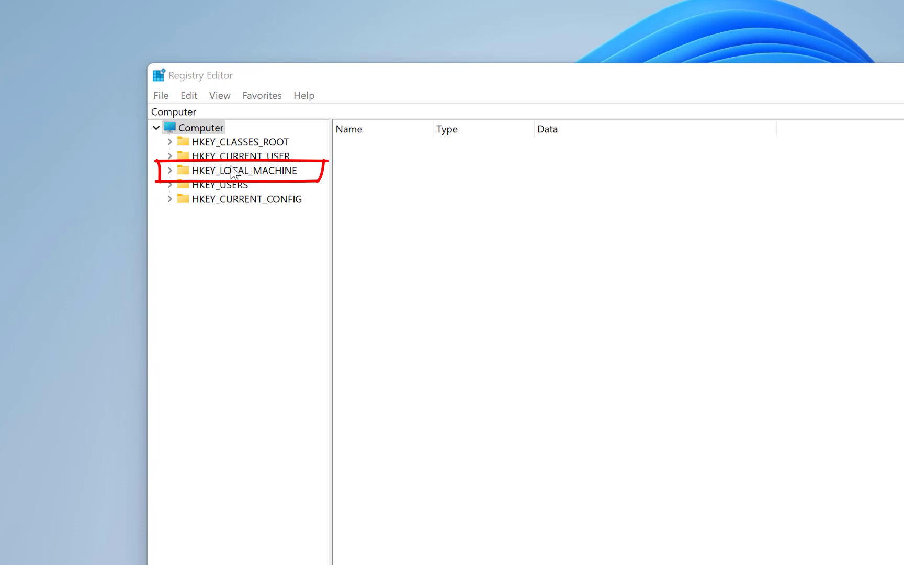
# Step: Expand HKEY_LOCAL_MACHINE > SYSTEM > CurrentControlSet > Services in the registry tree
pyautogui.click(171, 171)
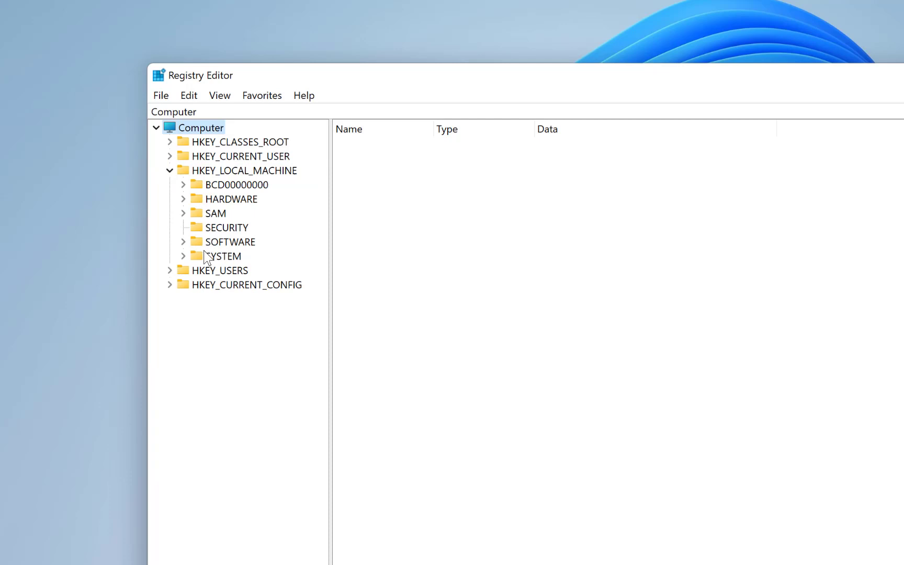
pyautogui.click(183, 256)
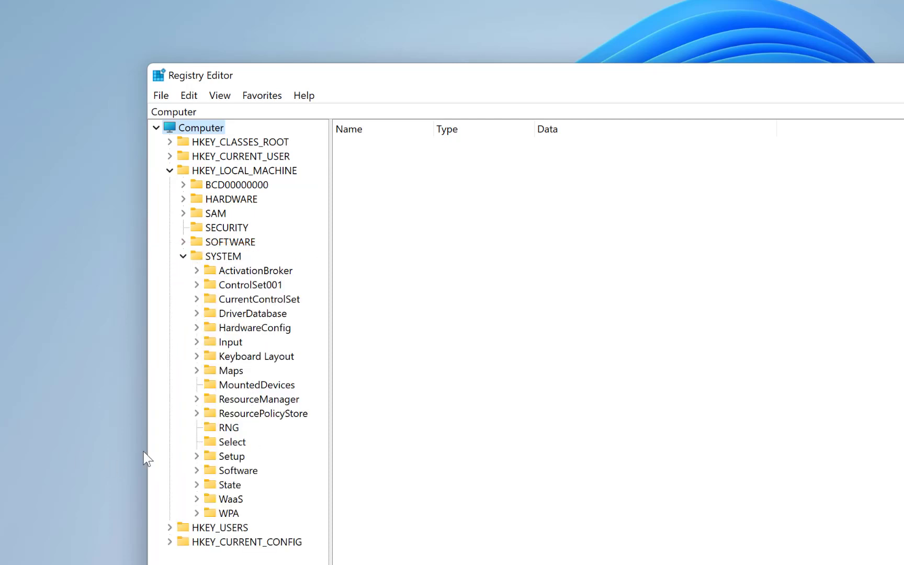
pyautogui.click(198, 299)
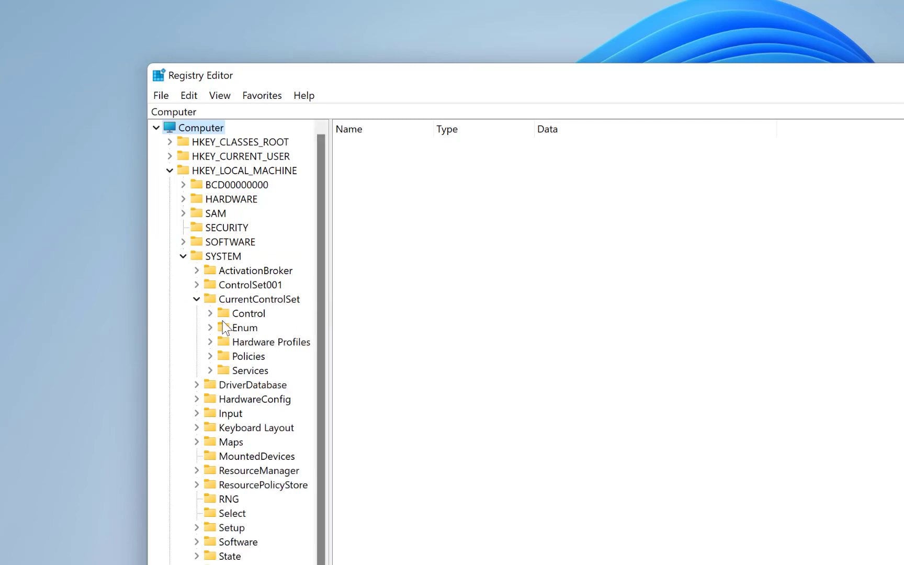
pyautogui.click(211, 370)
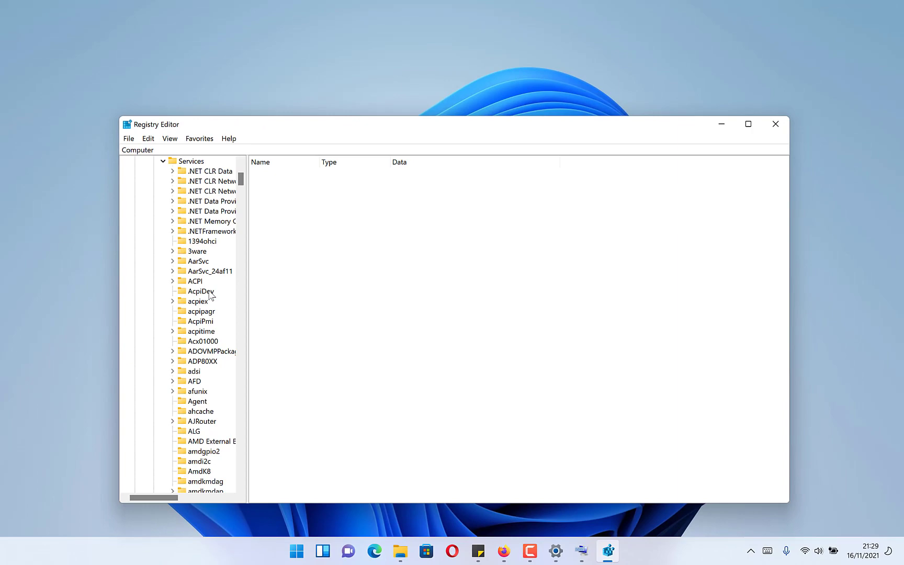
pyautogui.moveTo(241, 180); pyautogui.dragTo(268, 275)
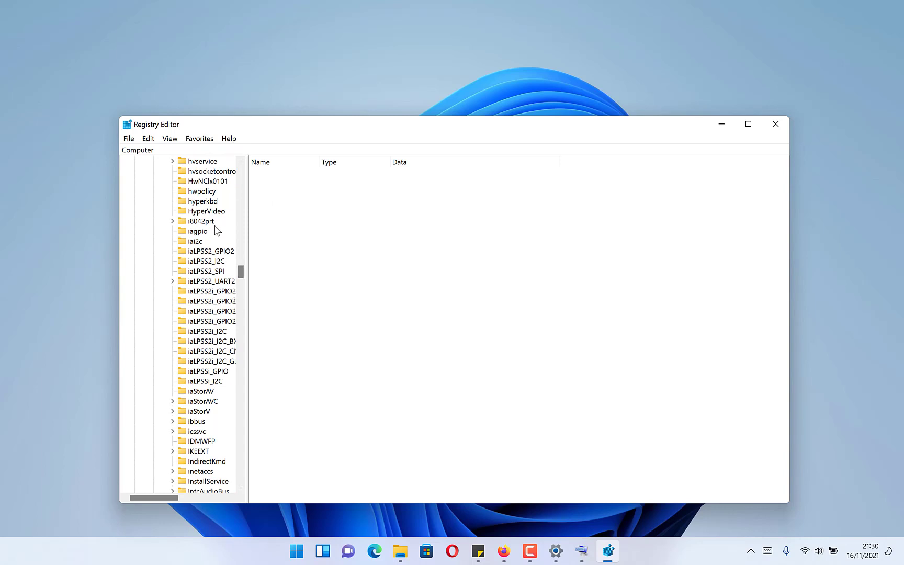
pyautogui.scroll(1, 216, 230)
pyautogui.scroll(1, 216, 230)
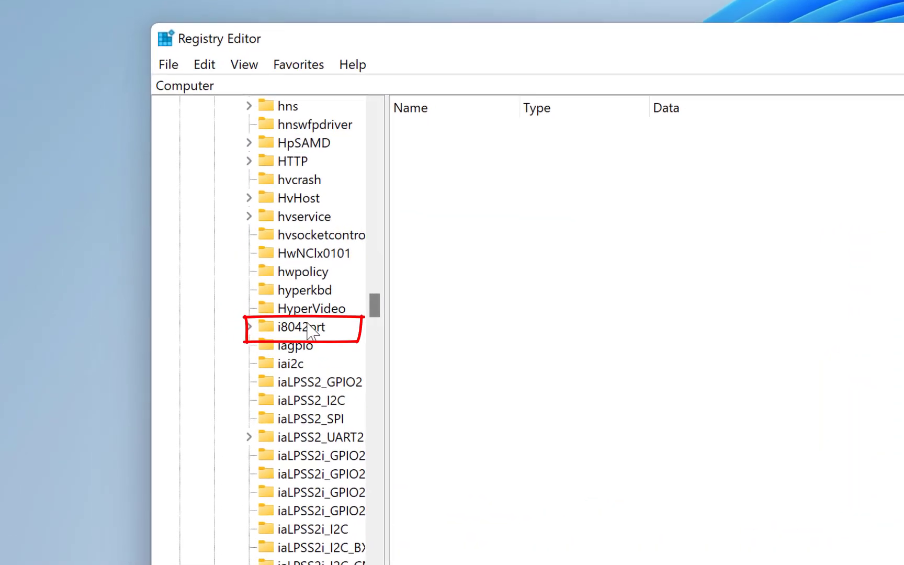
# Step: Confirm the i8042prt Start value as 1 and close Registry Editor
pyautogui.click(207, 283)
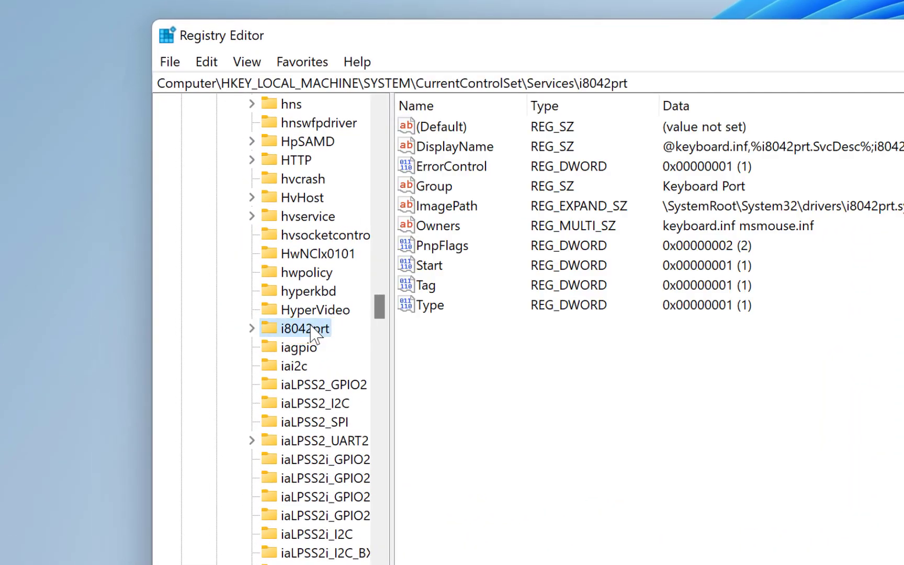
pyautogui.doubleClick(441, 268)
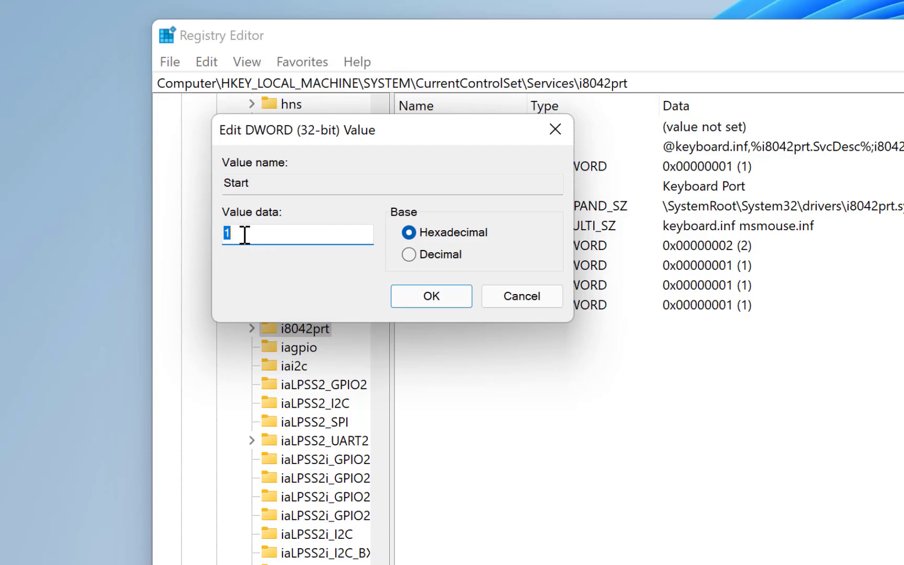
pyautogui.click(404, 297)
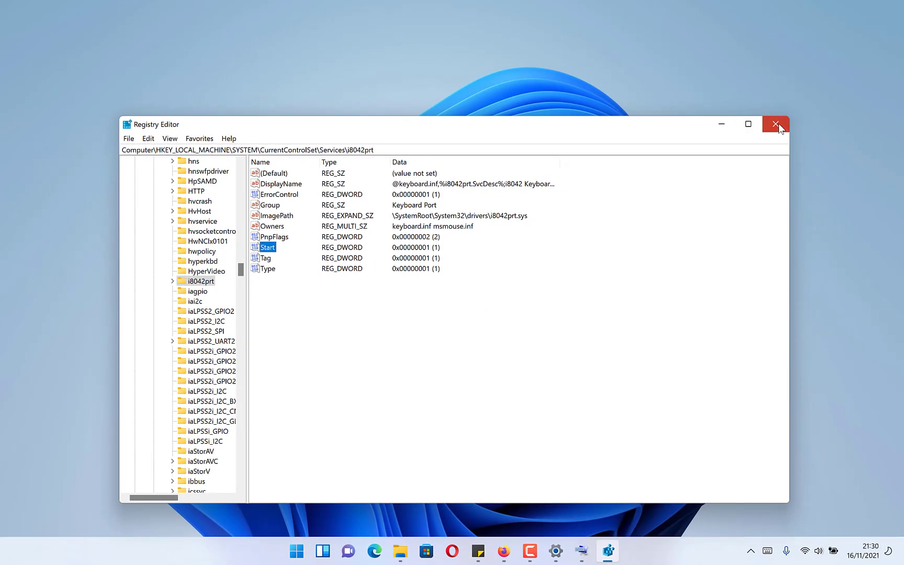
pyautogui.click(776, 125)
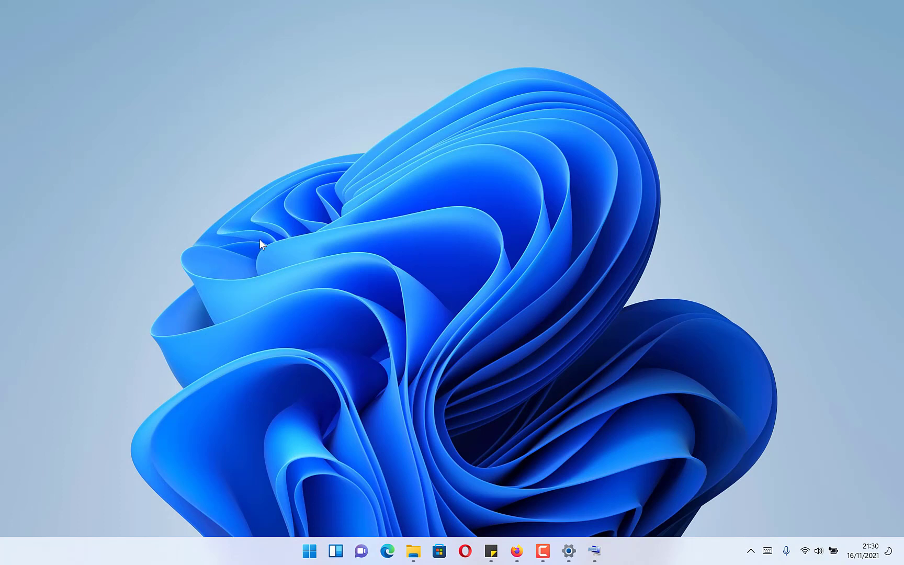